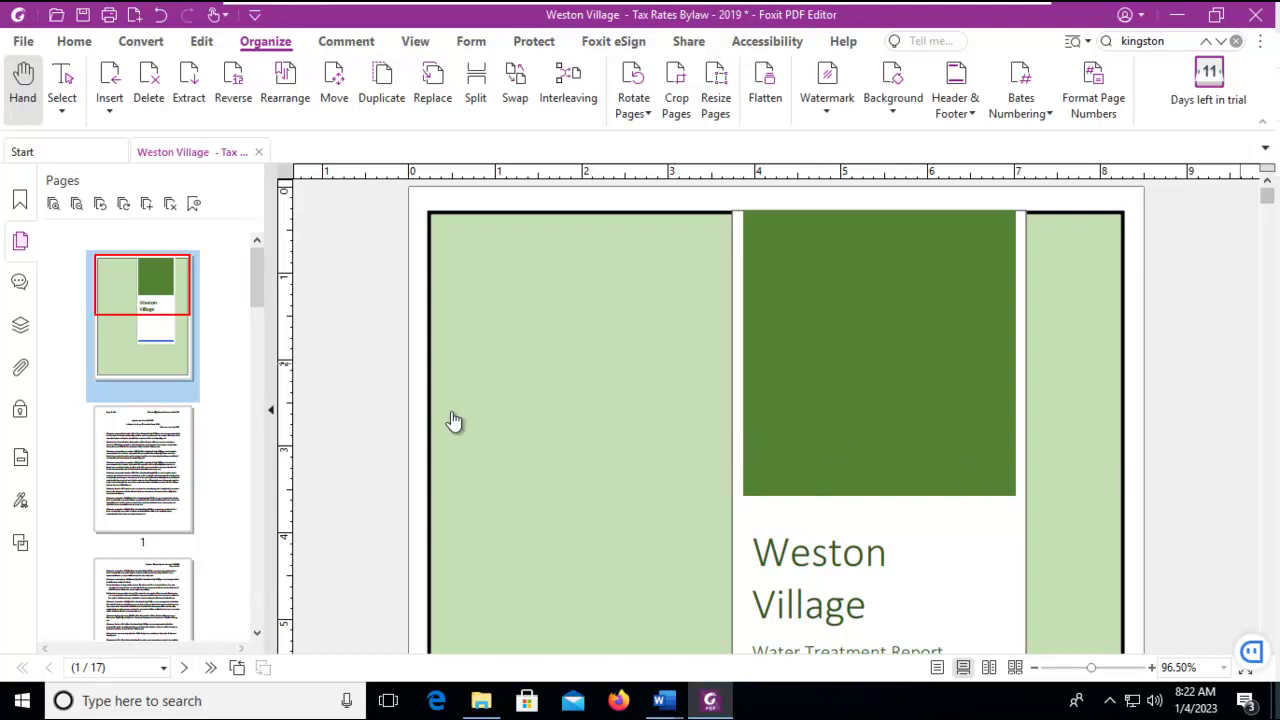
# Step: Scroll past the green cover page to the bylaw's opening 'Whereas' clauses
pyautogui.scroll(-8, 646, 442)
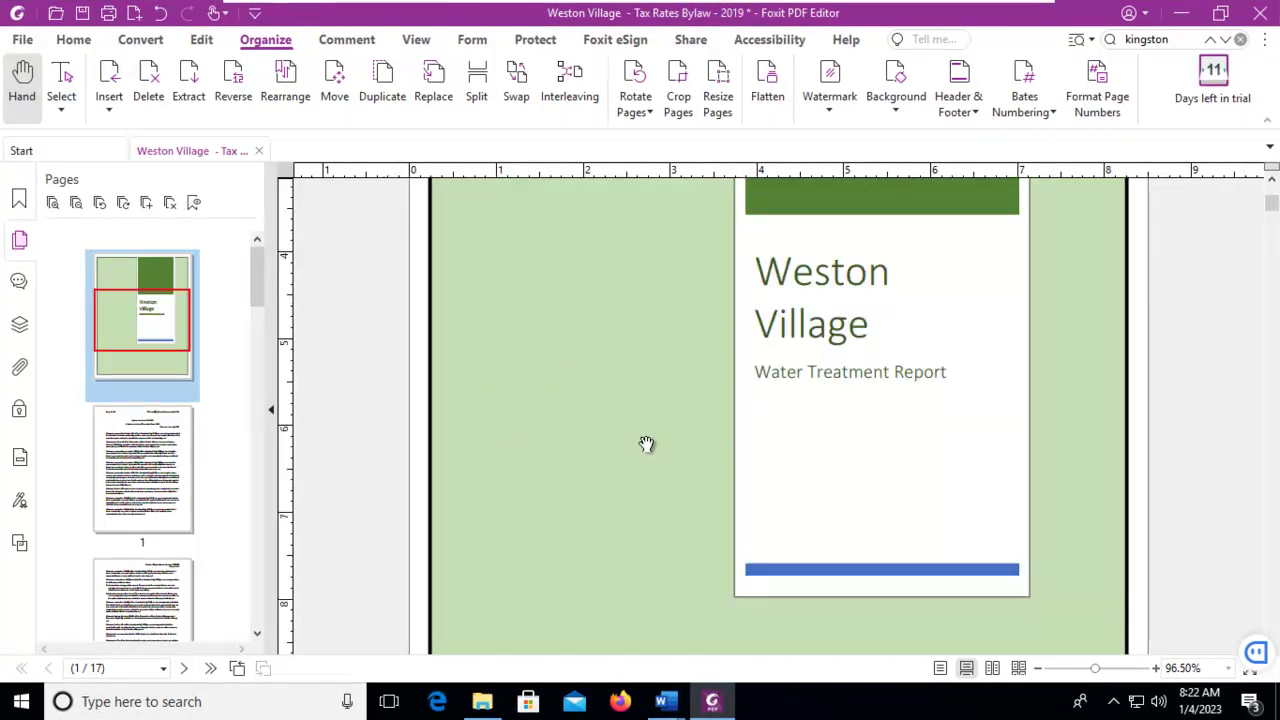
pyautogui.scroll(-4, 646, 442)
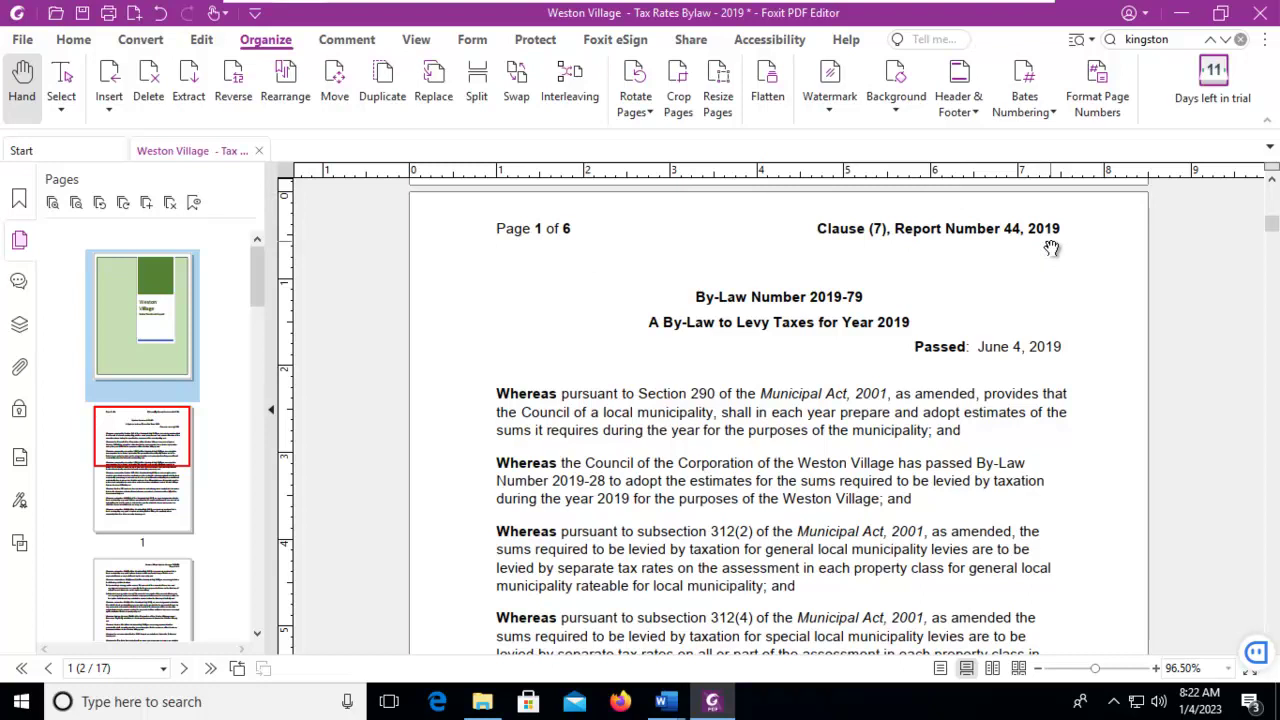
pyautogui.scroll(-12, 1057, 290)
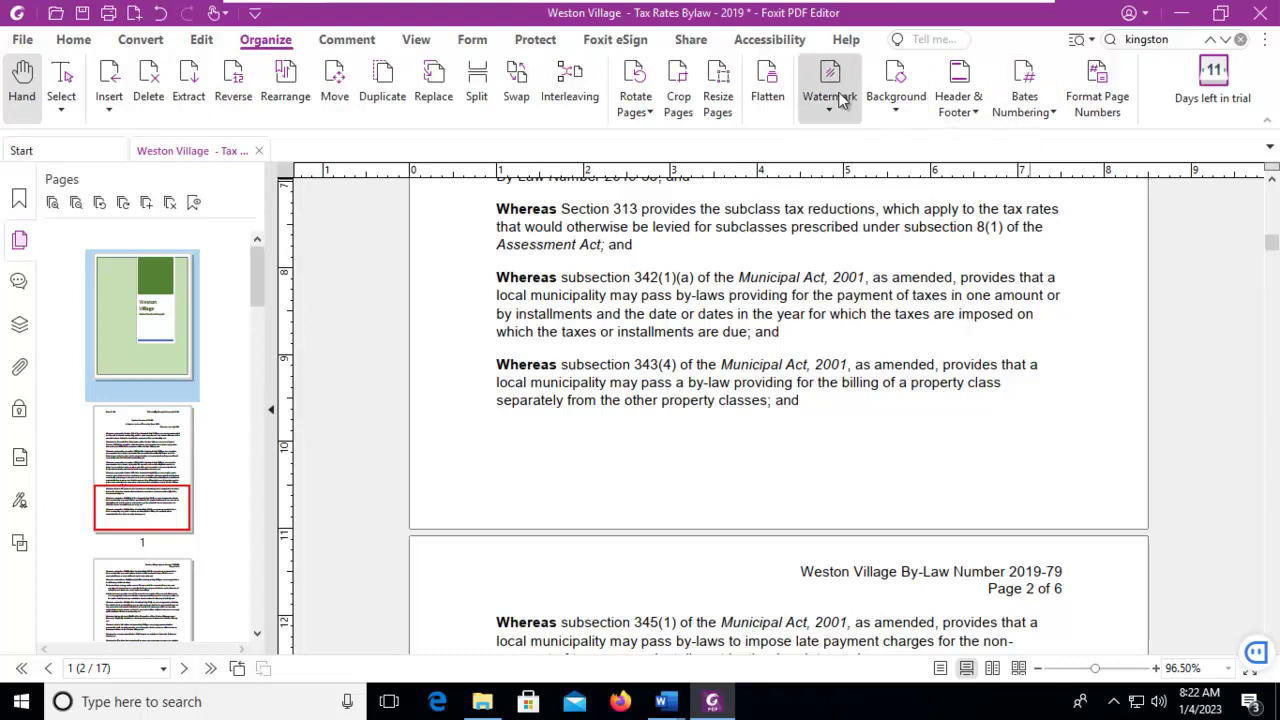
# Step: Start a new header and footer with Arial, size 10, dark green text
pyautogui.click(968, 110)
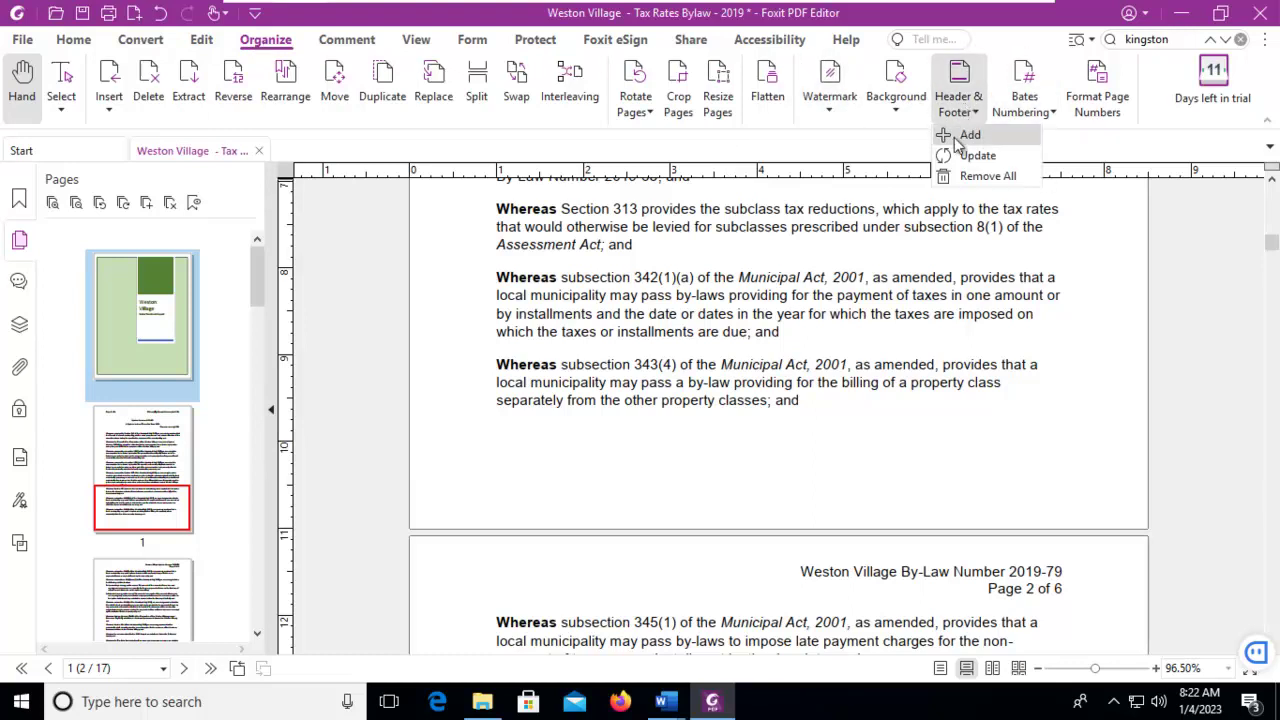
pyautogui.click(976, 134)
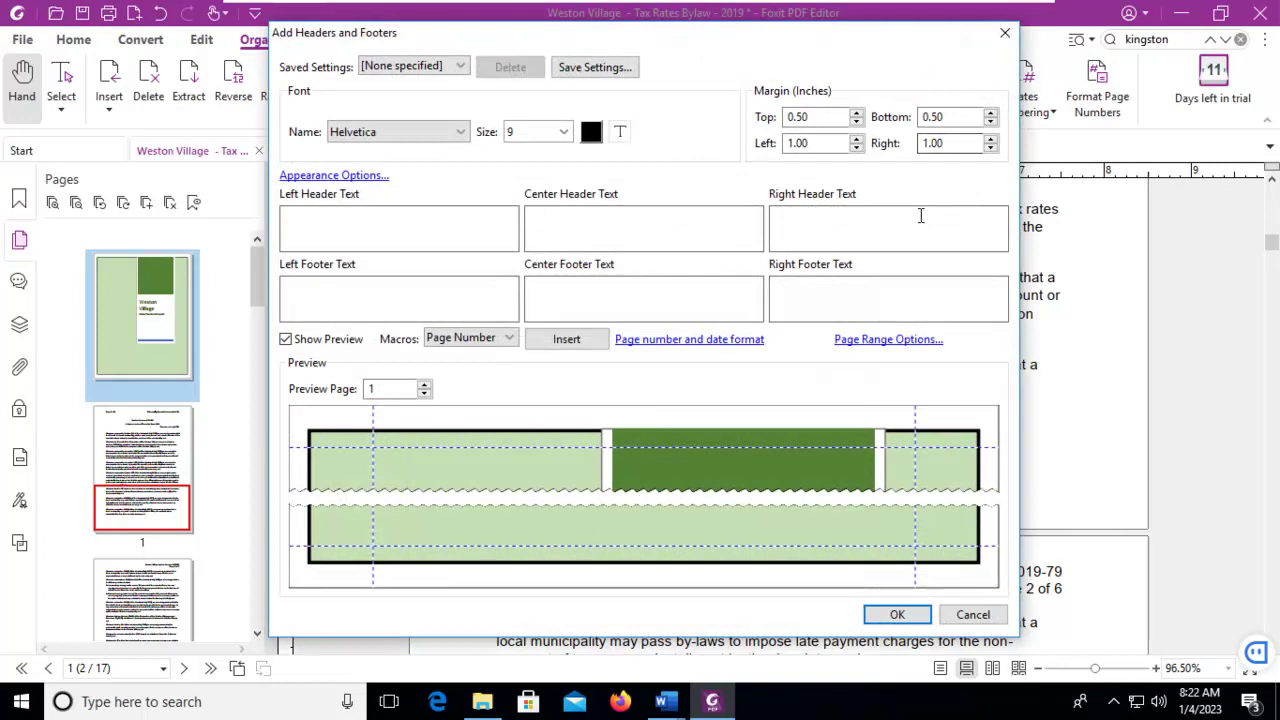
pyautogui.click(460, 132)
pyautogui.scroll(-4, 420, 380)
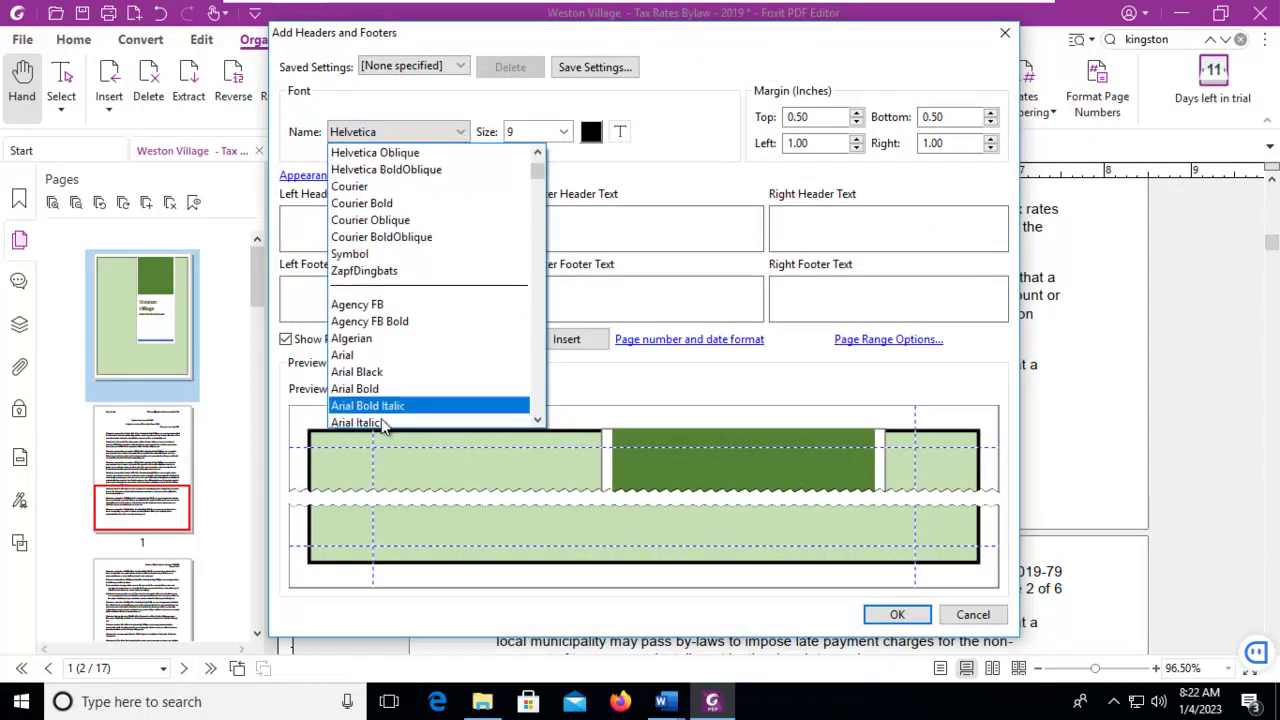
pyautogui.click(390, 206)
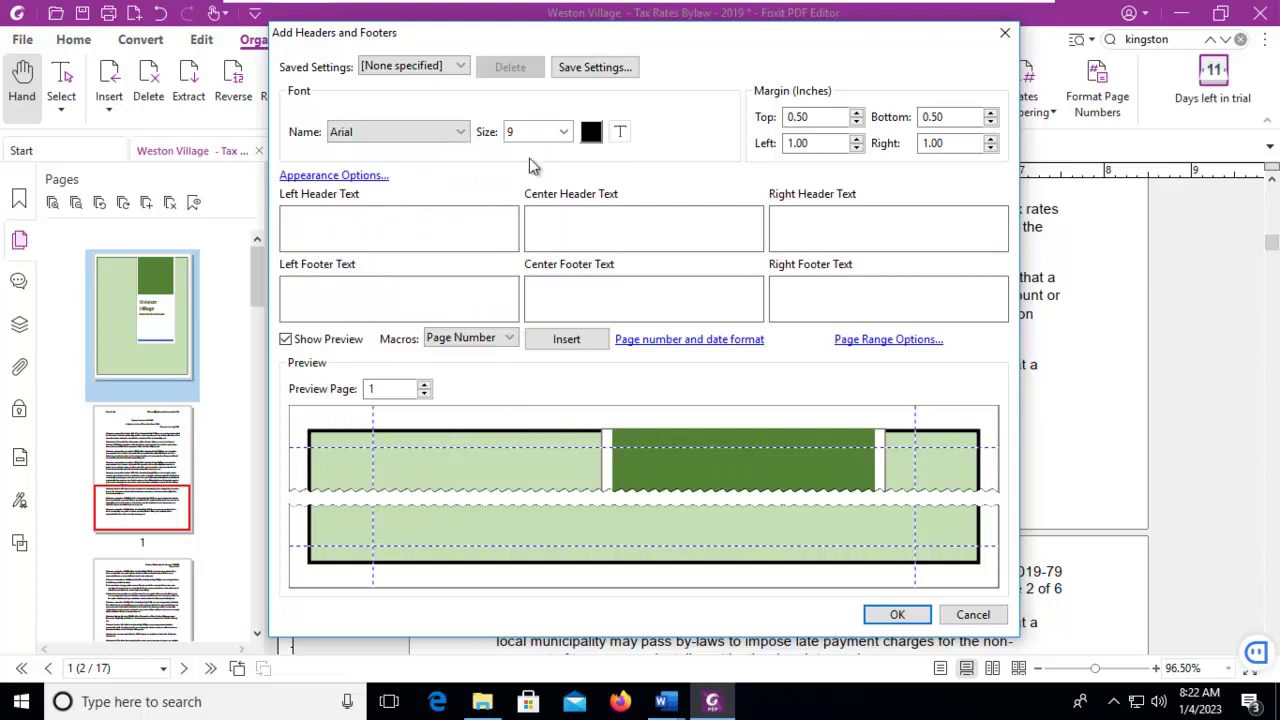
pyautogui.click(564, 132)
pyautogui.click(527, 188)
pyautogui.click(591, 132)
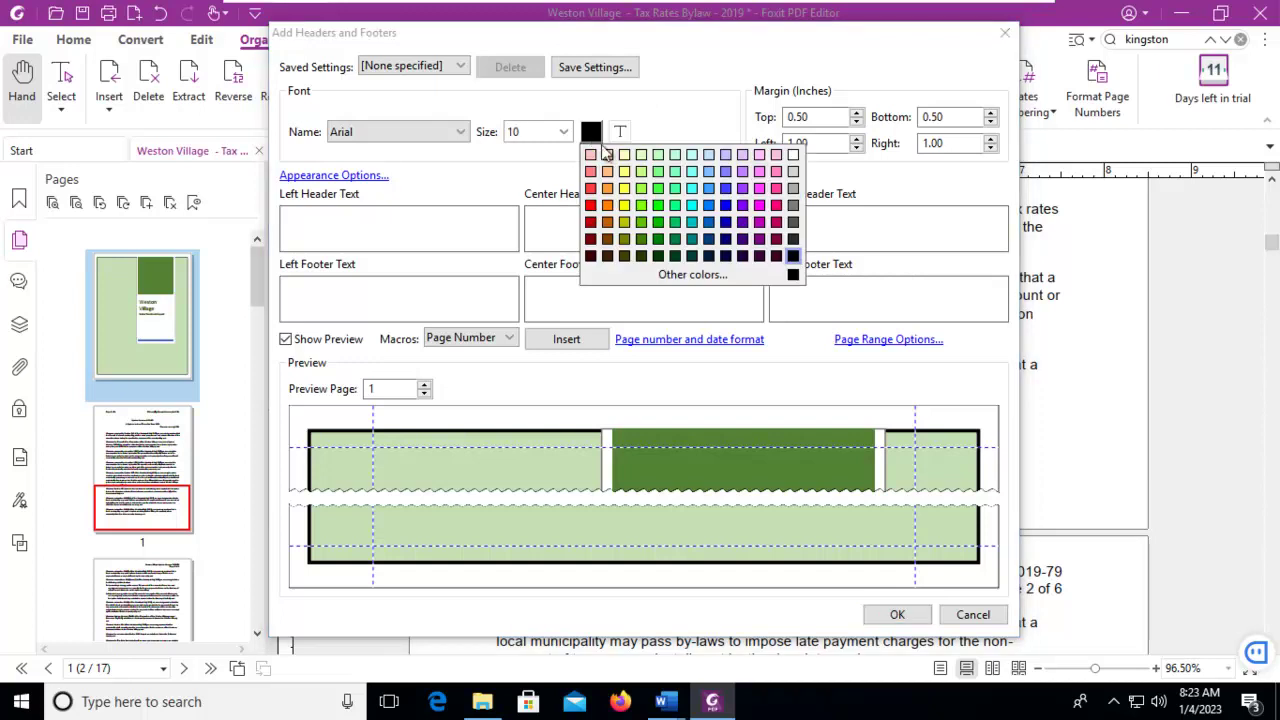
pyautogui.click(657, 240)
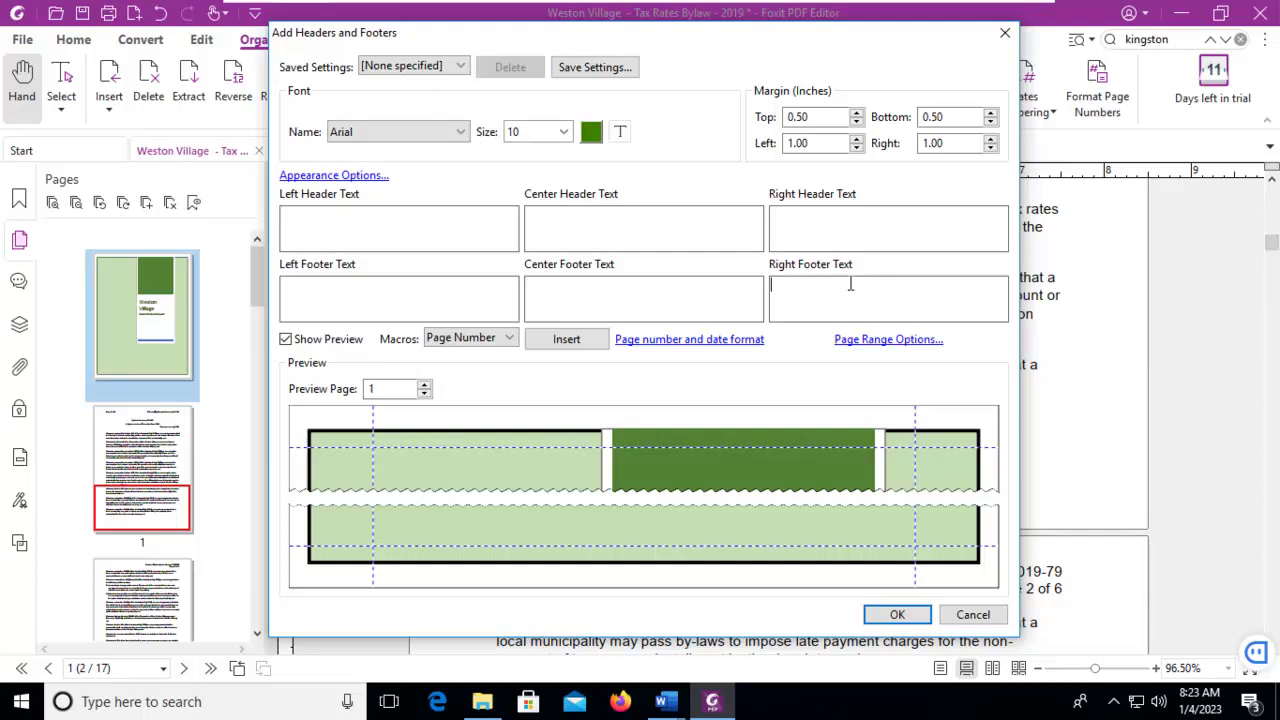
# Step: Insert the File Name macro into the right footer text
pyautogui.click(510, 340)
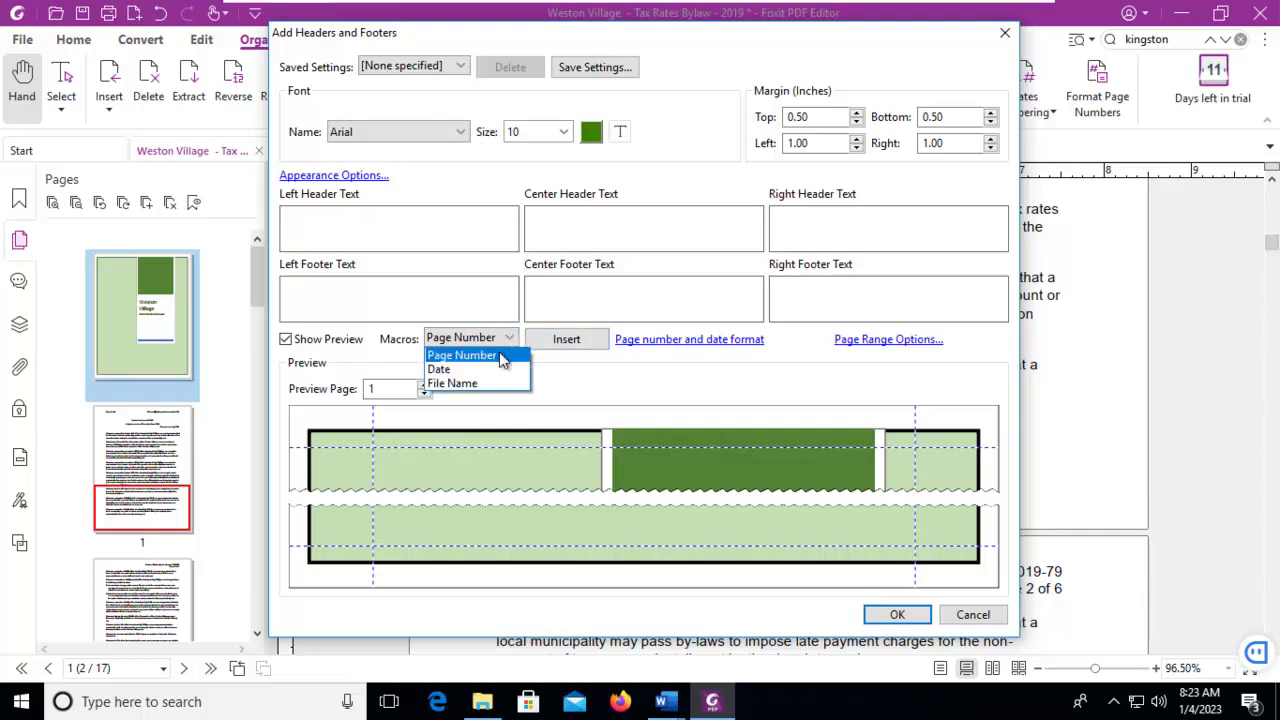
pyautogui.click(460, 383)
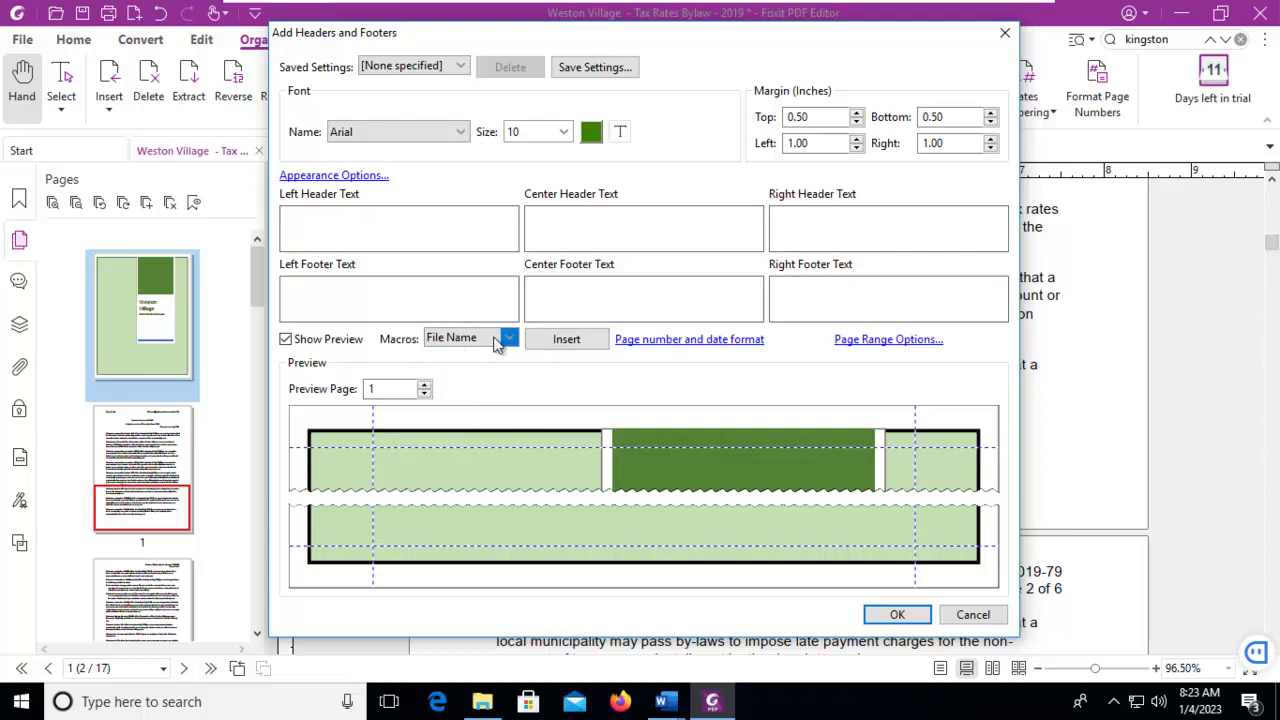
pyautogui.click(566, 340)
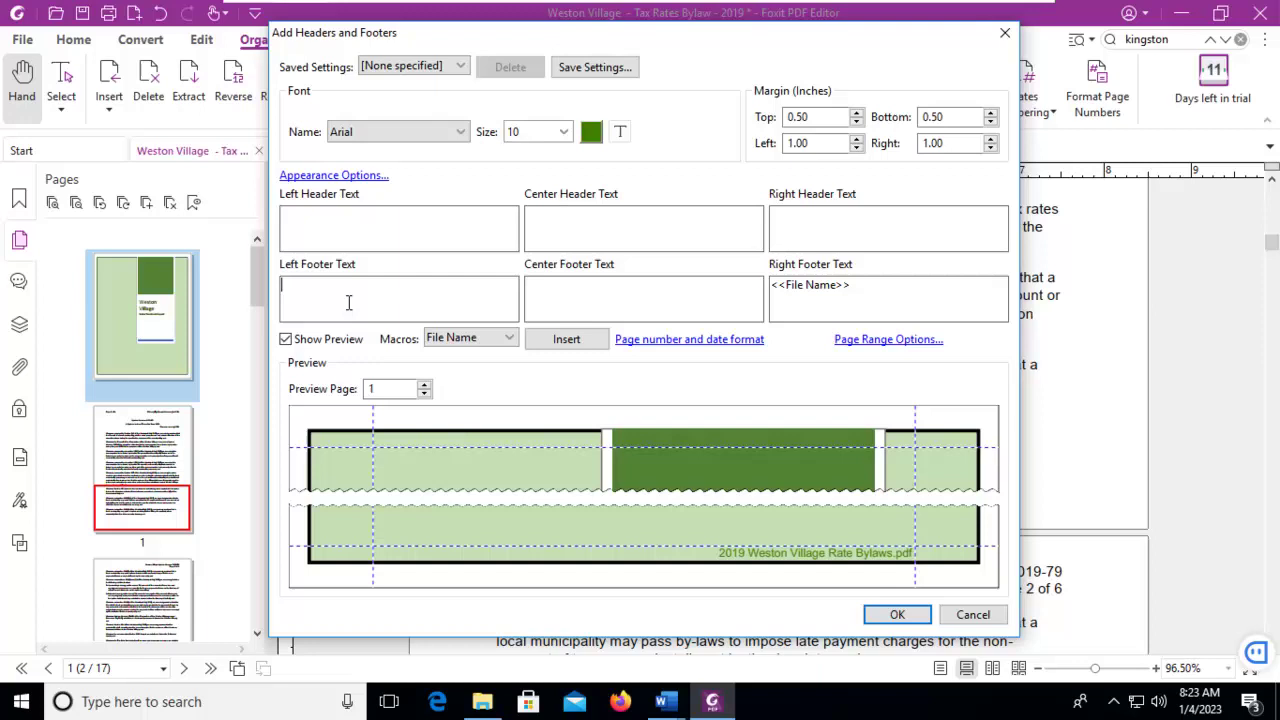
pyautogui.click(511, 339)
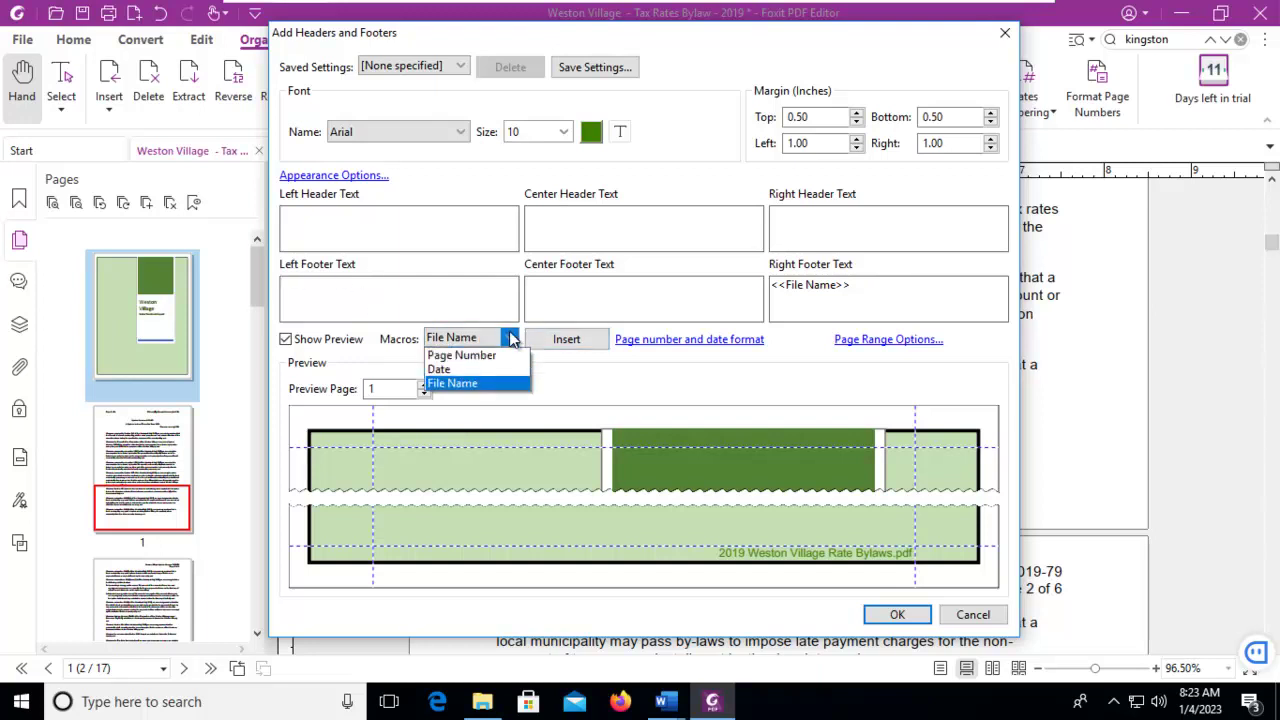
pyautogui.click(511, 339)
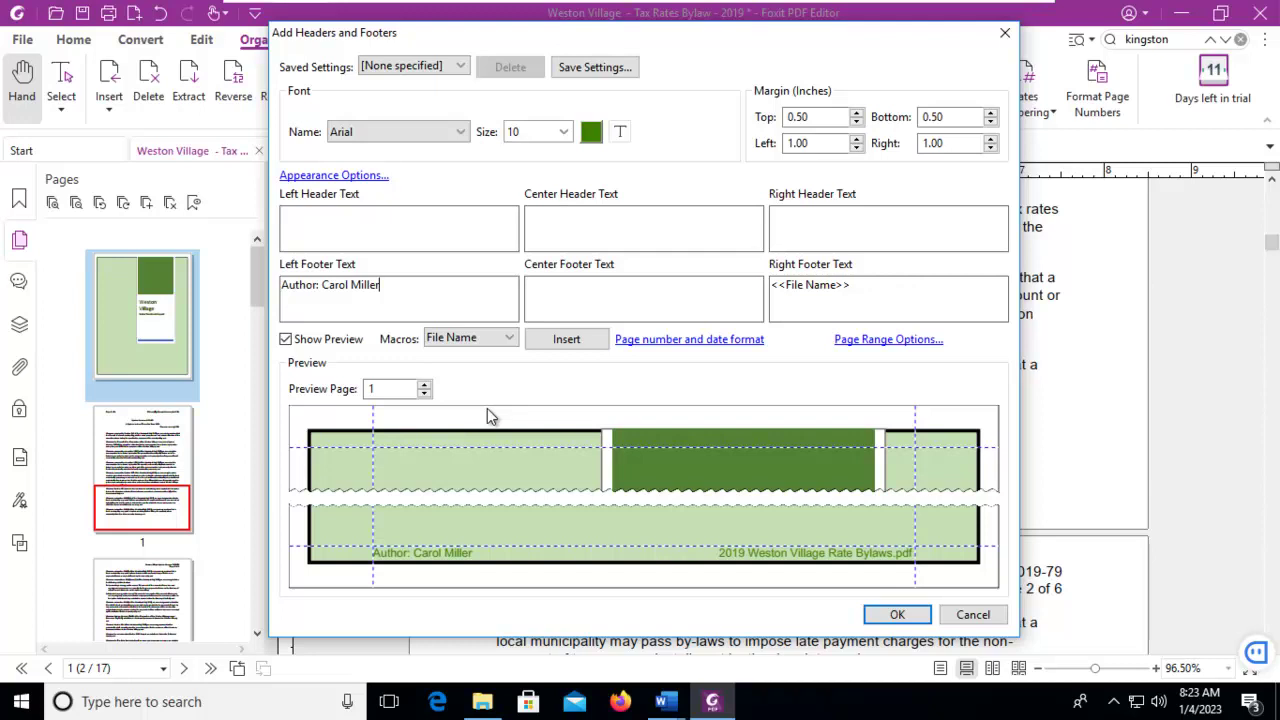
# Step: Limit the footer to pages 2–17, preview page 2, and apply it
pyautogui.click(851, 341)
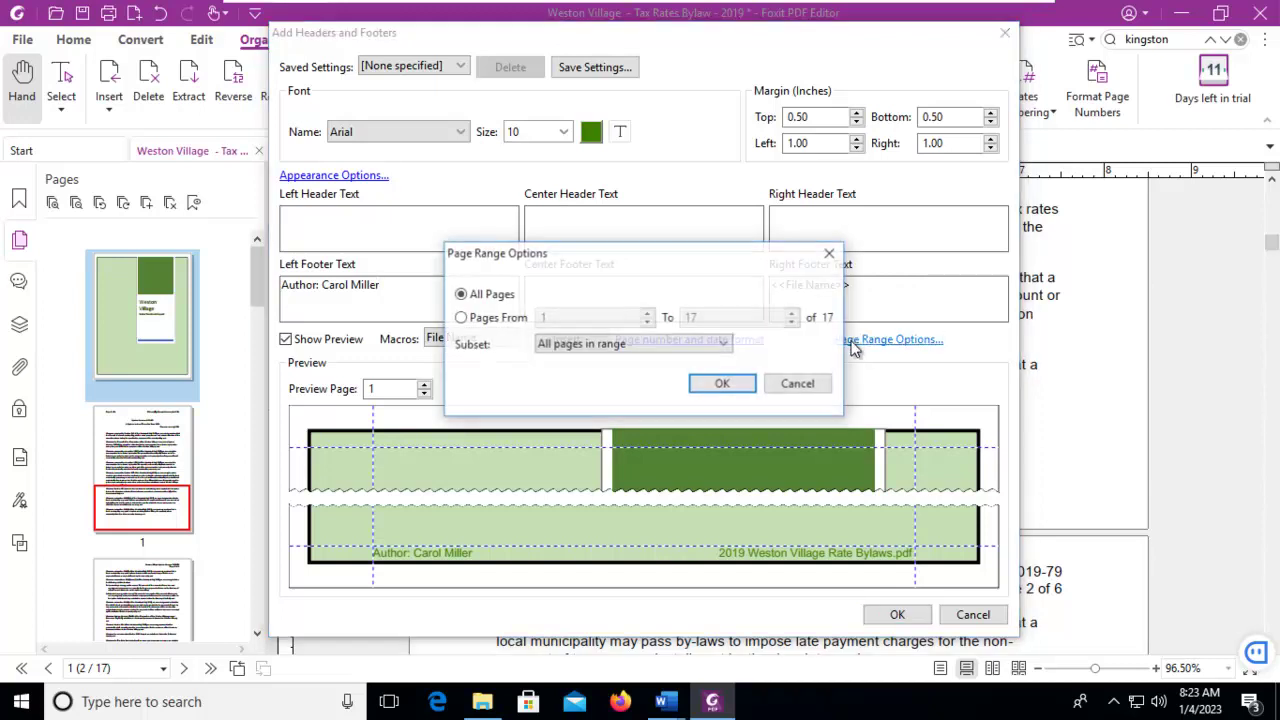
pyautogui.click(460, 318)
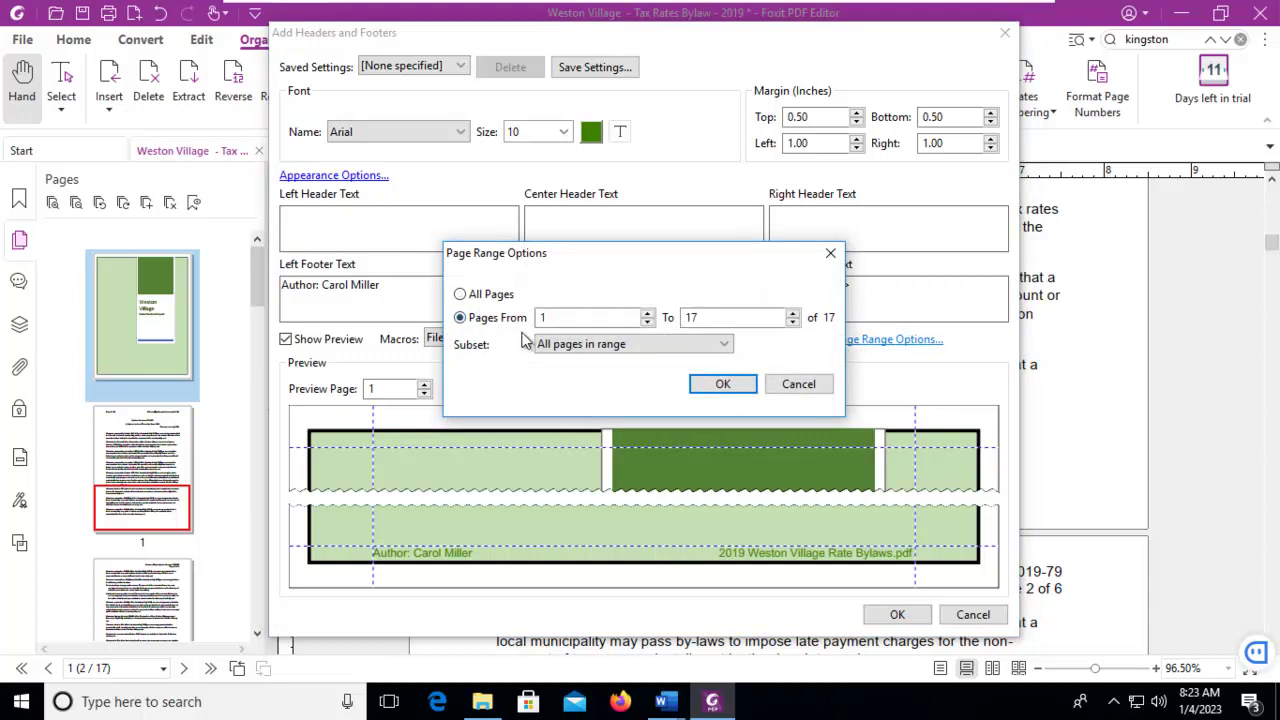
pyautogui.click(648, 313)
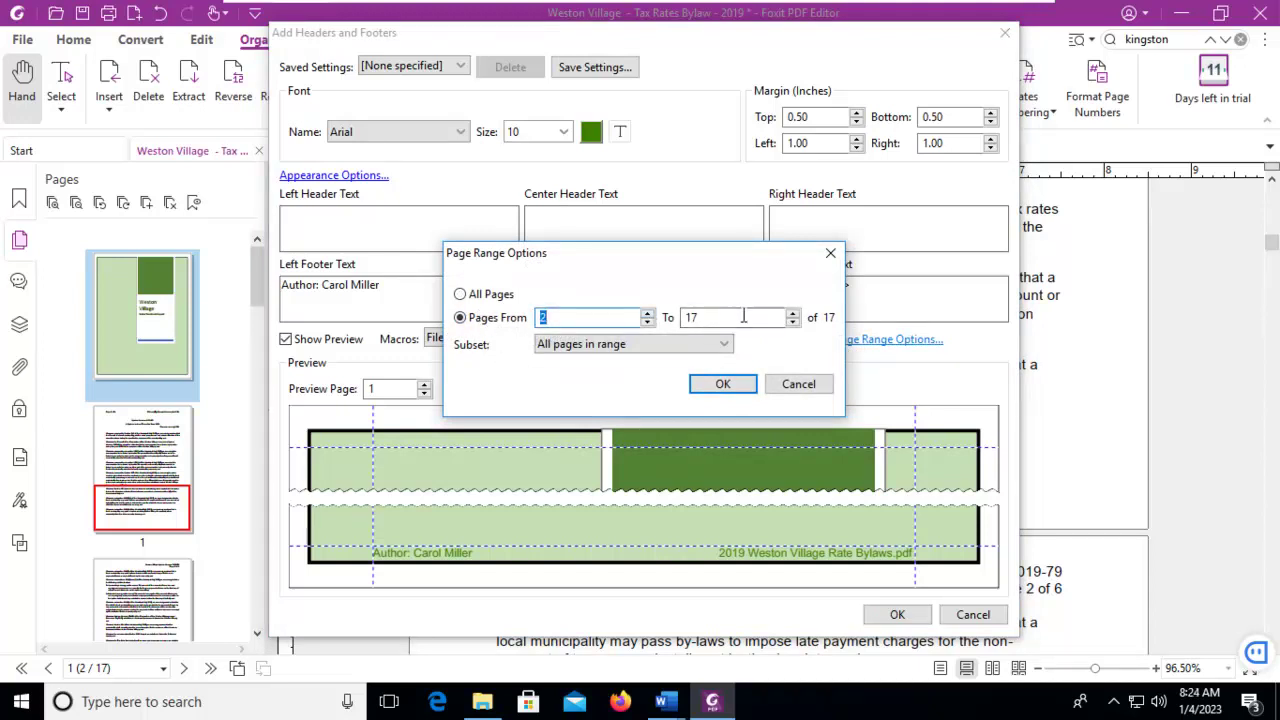
pyautogui.click(722, 385)
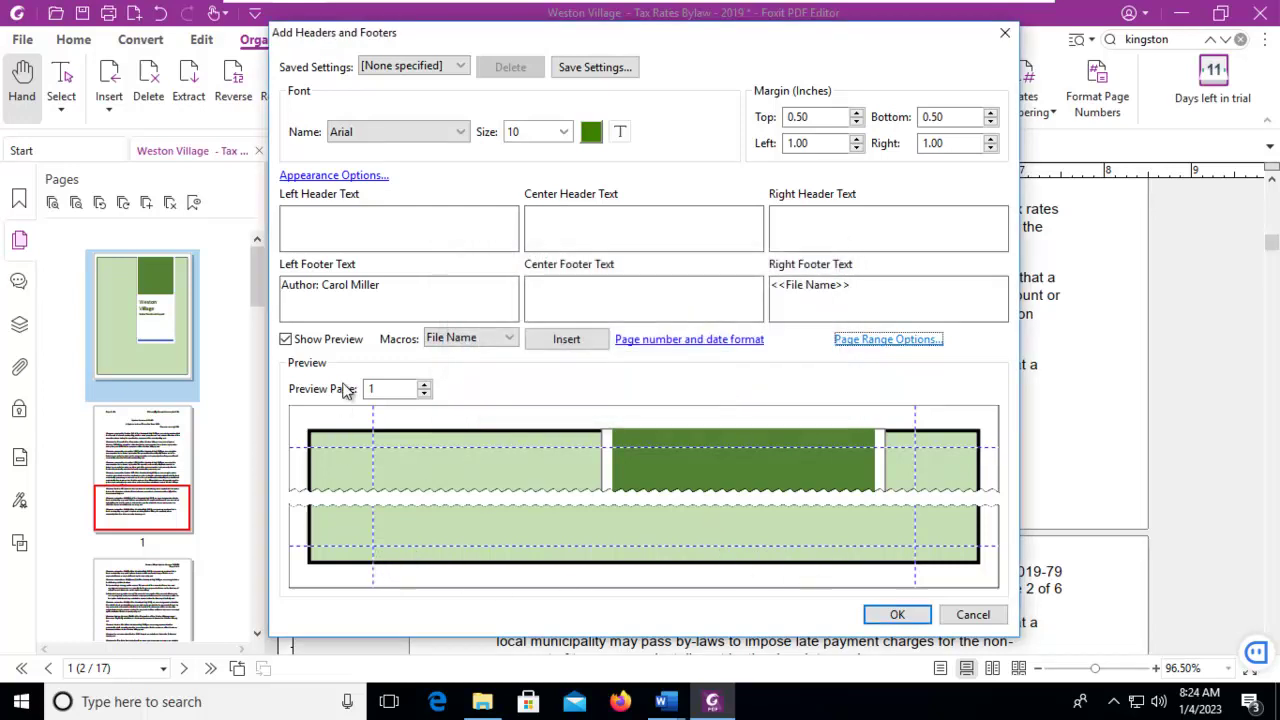
pyautogui.click(424, 385)
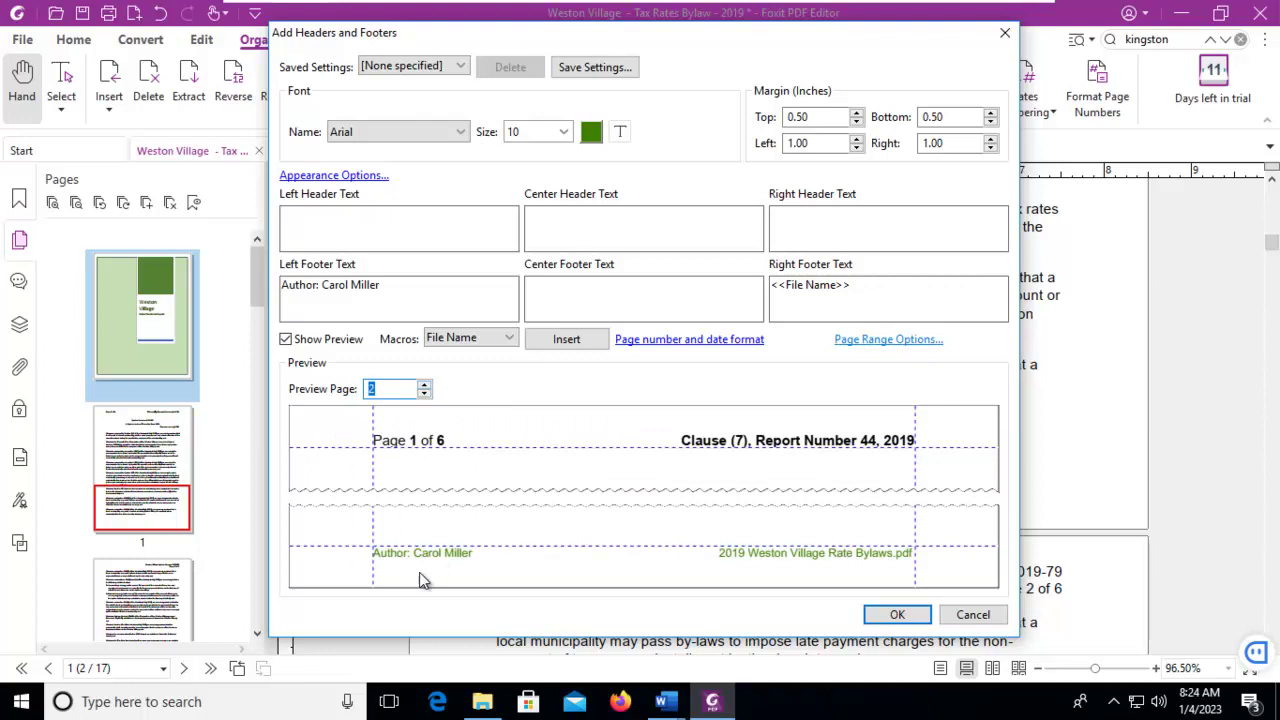
pyautogui.click(897, 617)
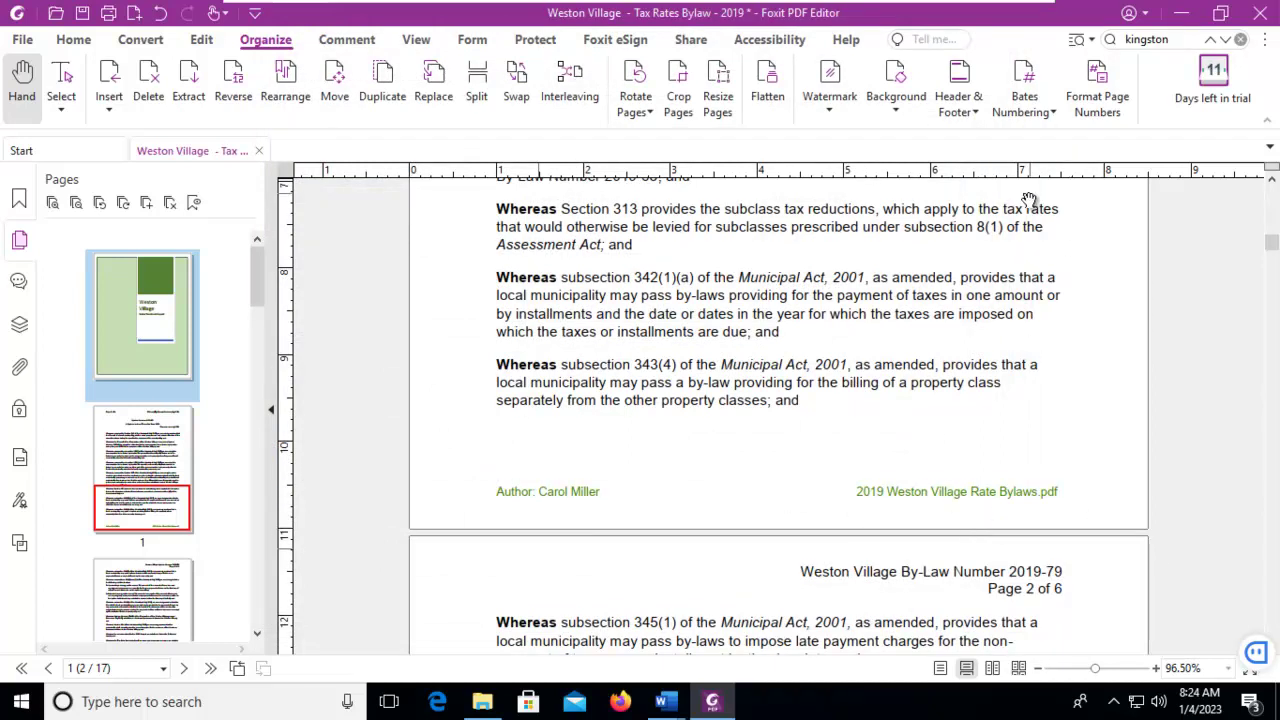
# Step: Update the footer with a 'Page 1 of n' page number format starting at 2
pyautogui.click(972, 118)
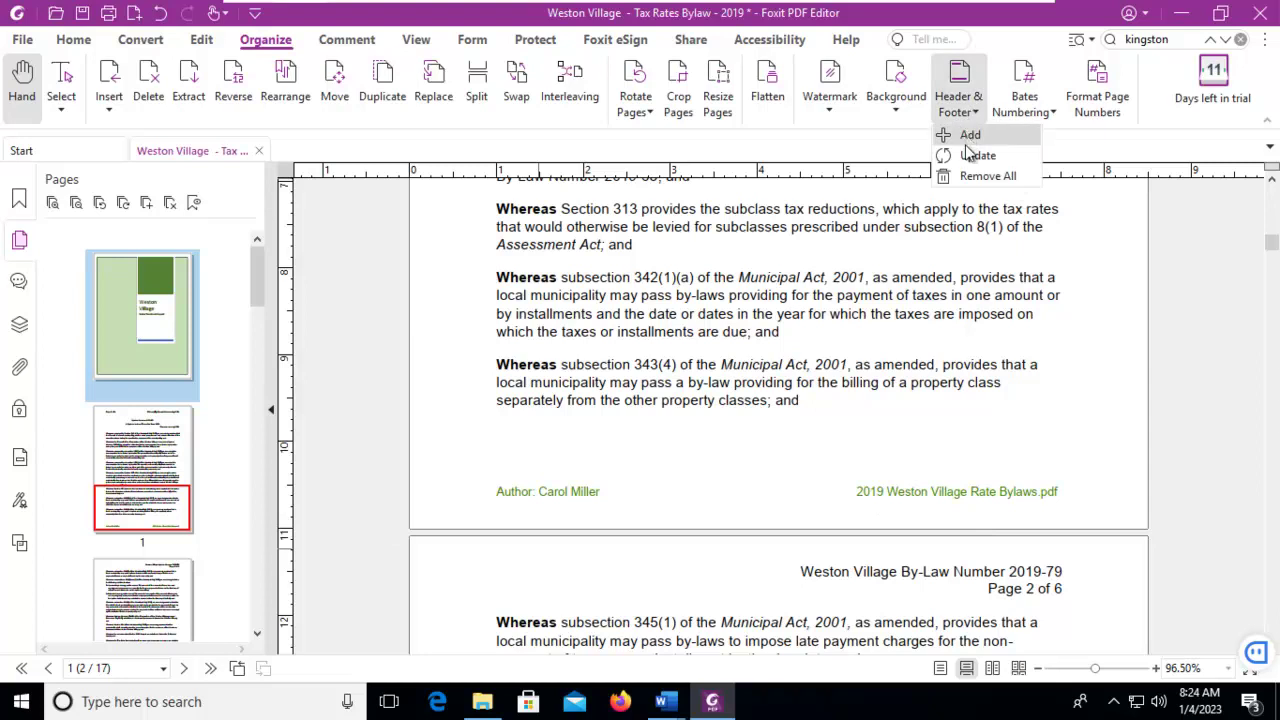
pyautogui.click(975, 154)
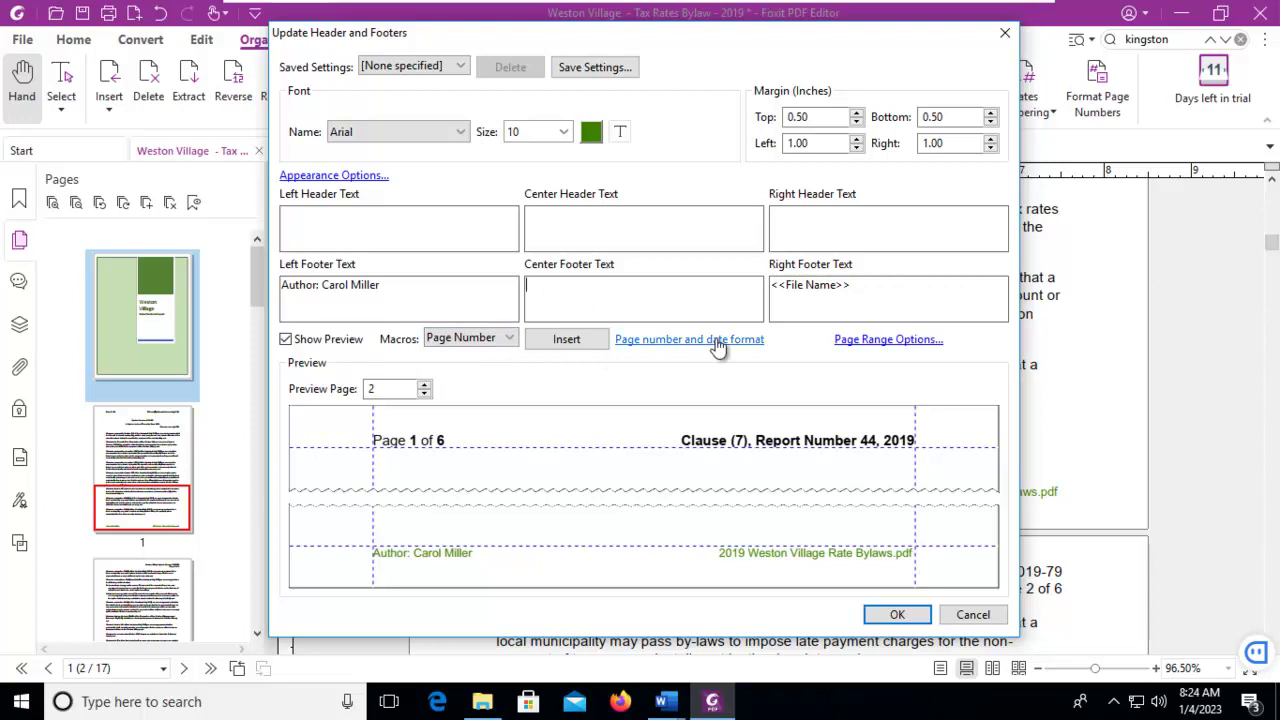
pyautogui.click(647, 340)
pyautogui.click(676, 325)
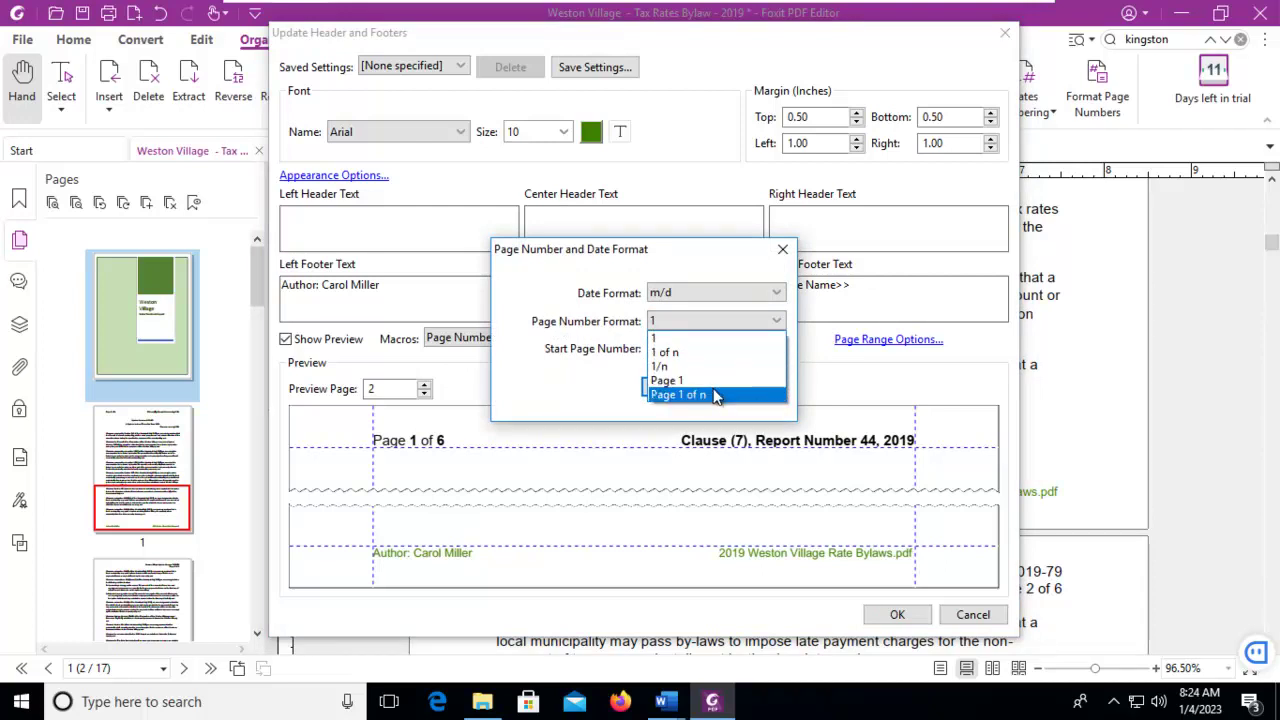
pyautogui.click(676, 395)
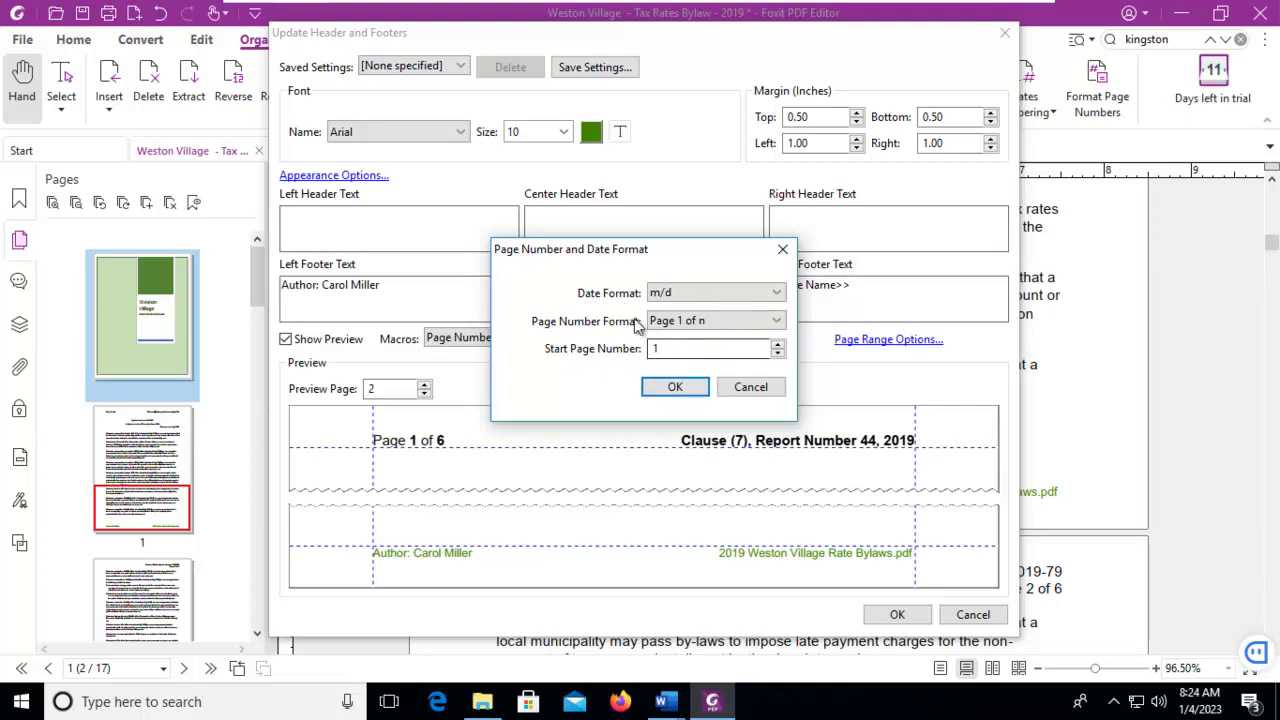
pyautogui.click(779, 345)
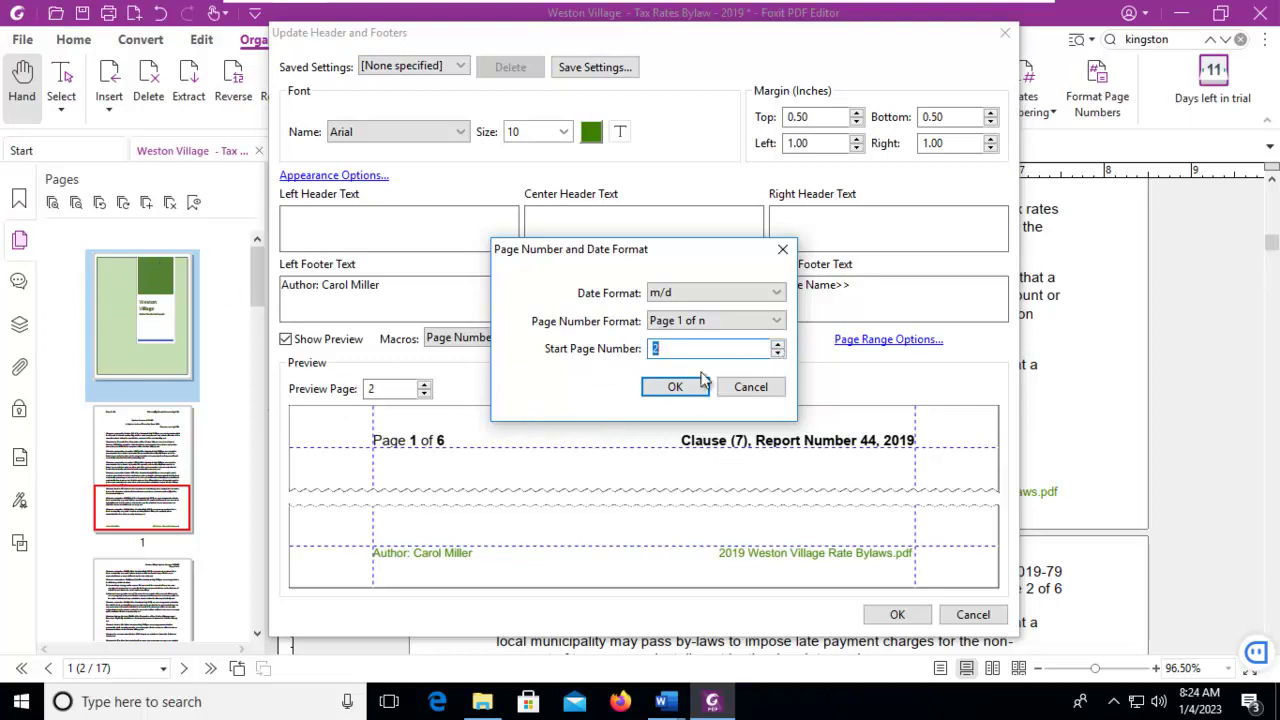
pyautogui.click(673, 389)
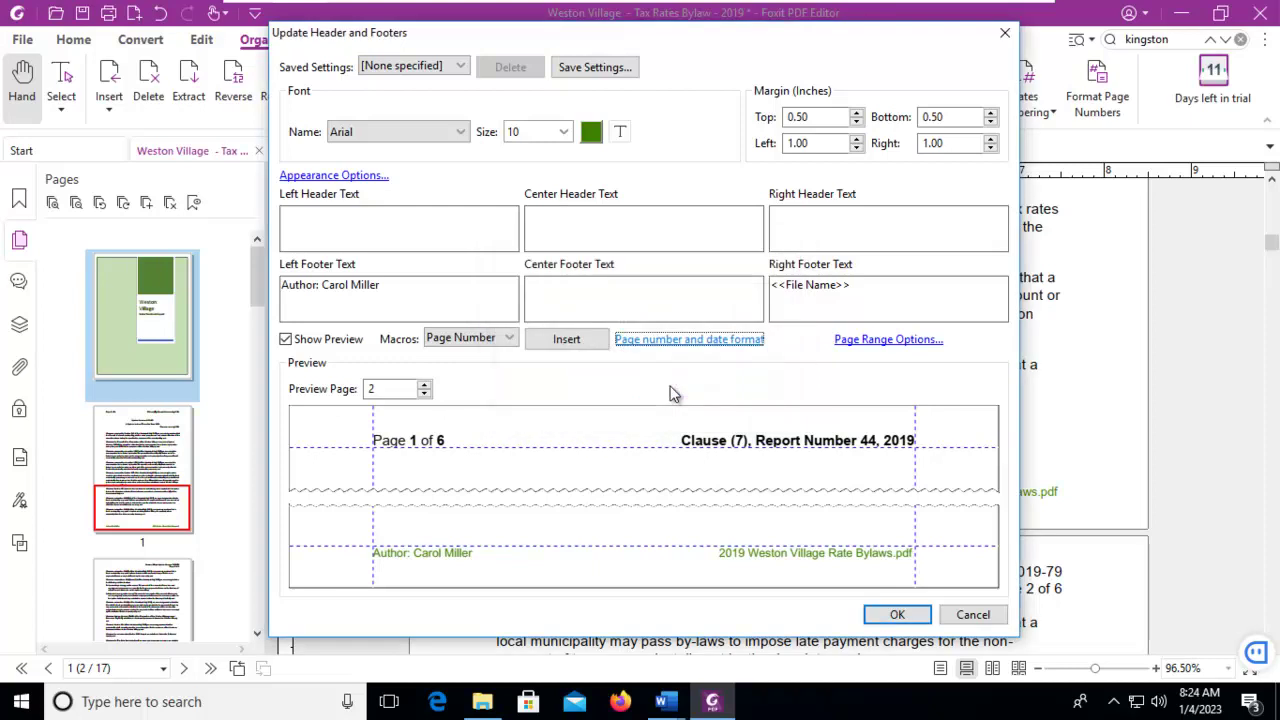
# Step: Insert the page number into the centre footer and preview back to the cover page
pyautogui.click(608, 296)
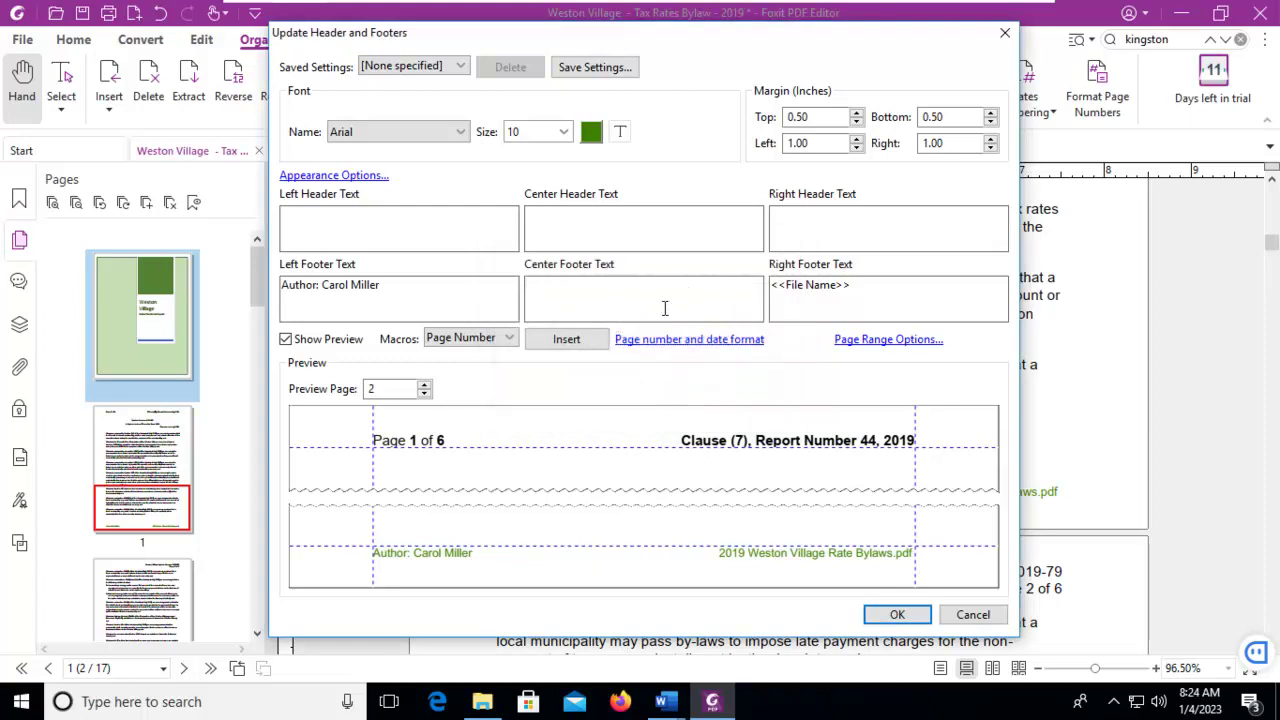
pyautogui.click(572, 340)
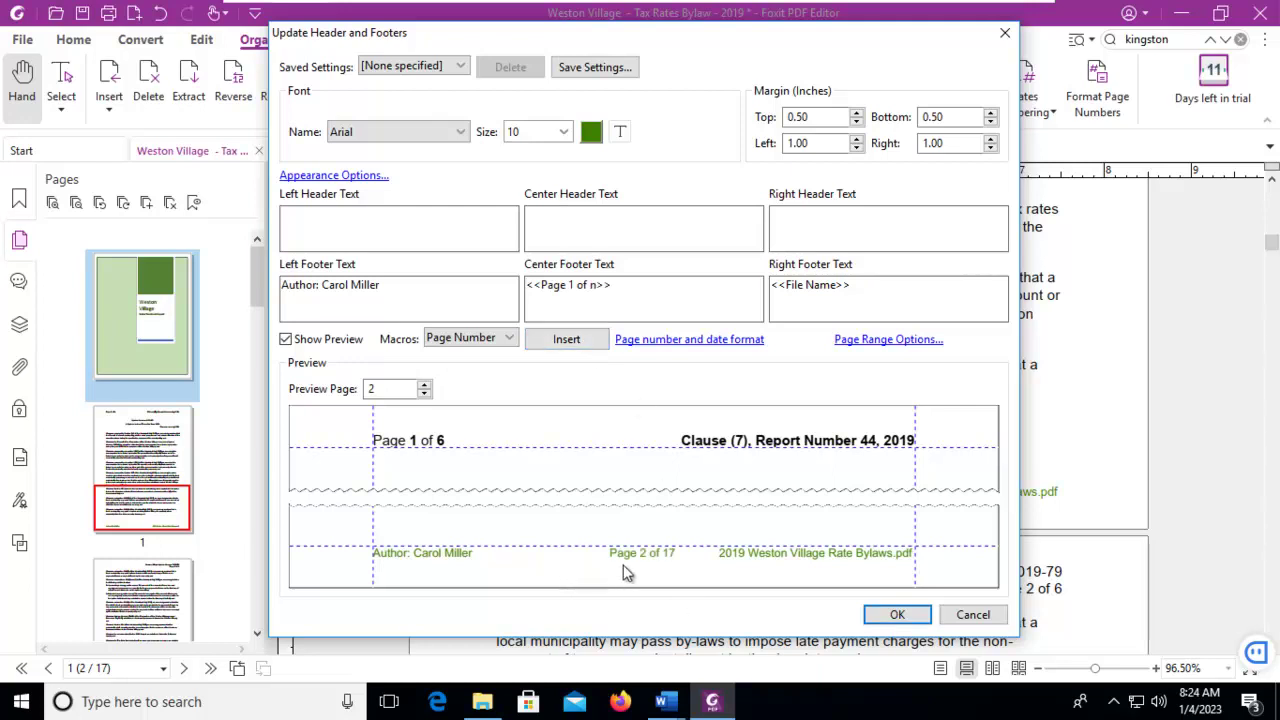
pyautogui.click(425, 385)
pyautogui.click(425, 393)
pyautogui.click(425, 393)
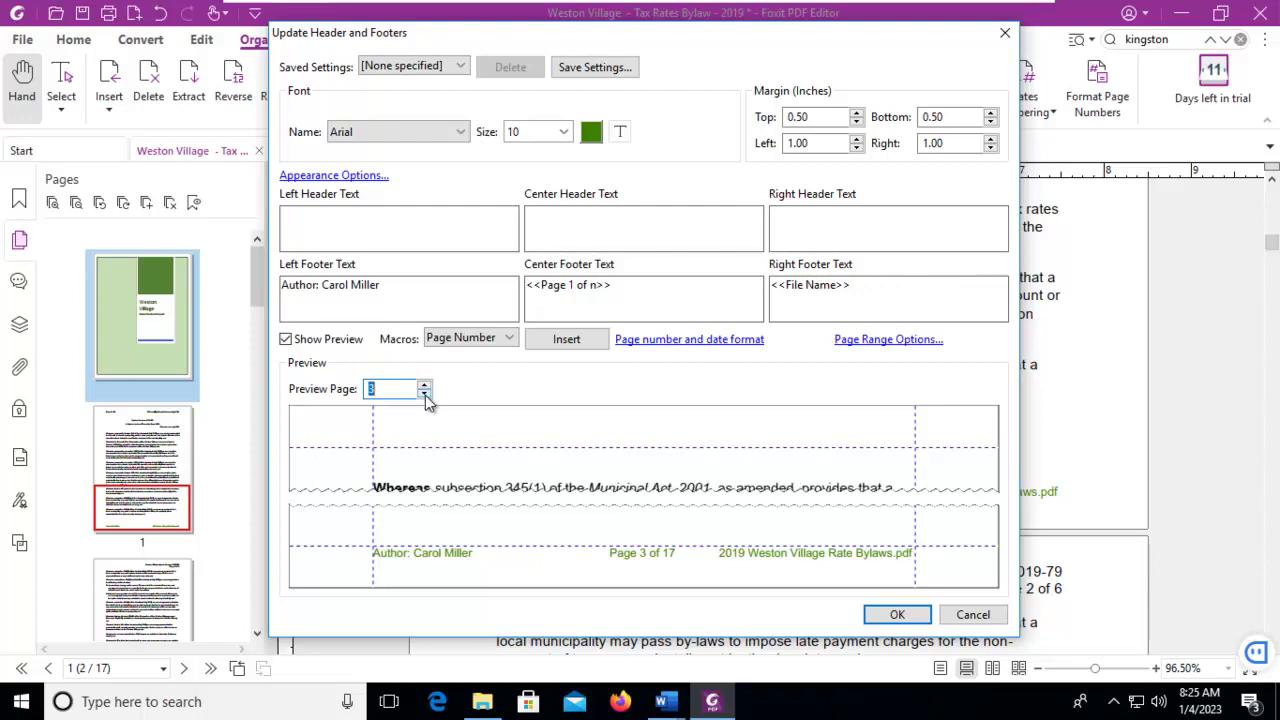
pyautogui.click(425, 393)
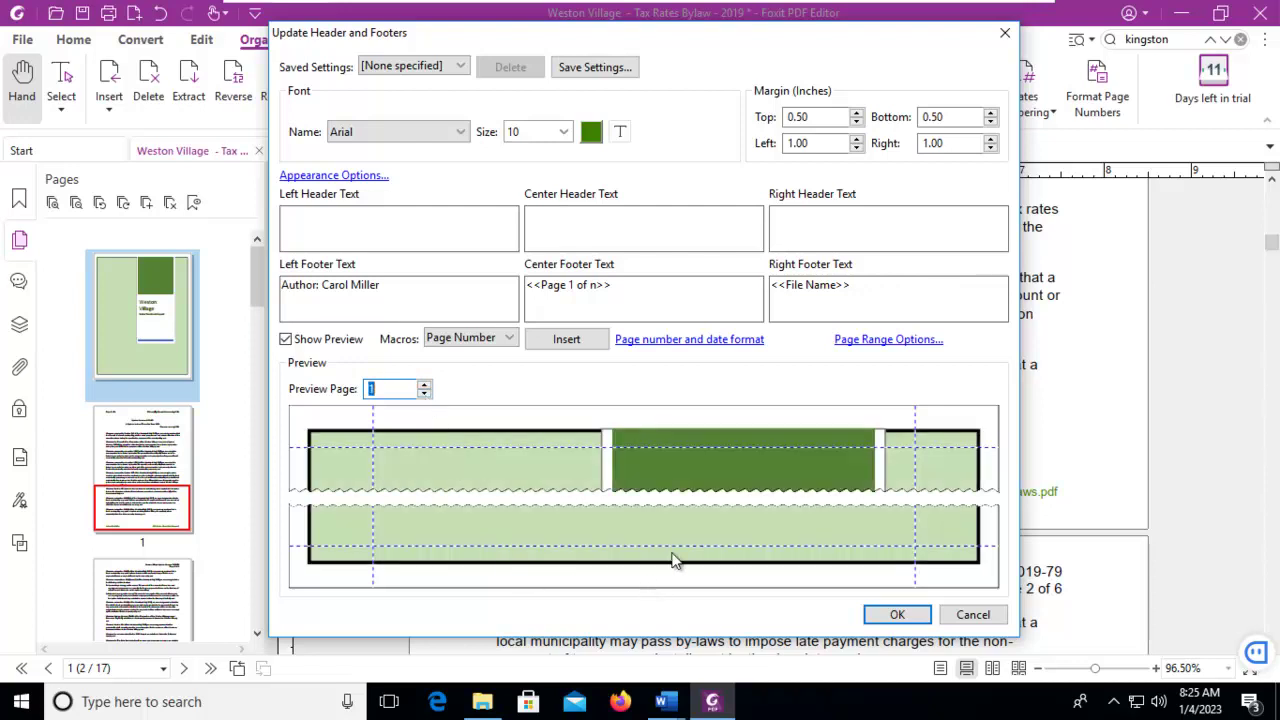
pyautogui.click(886, 613)
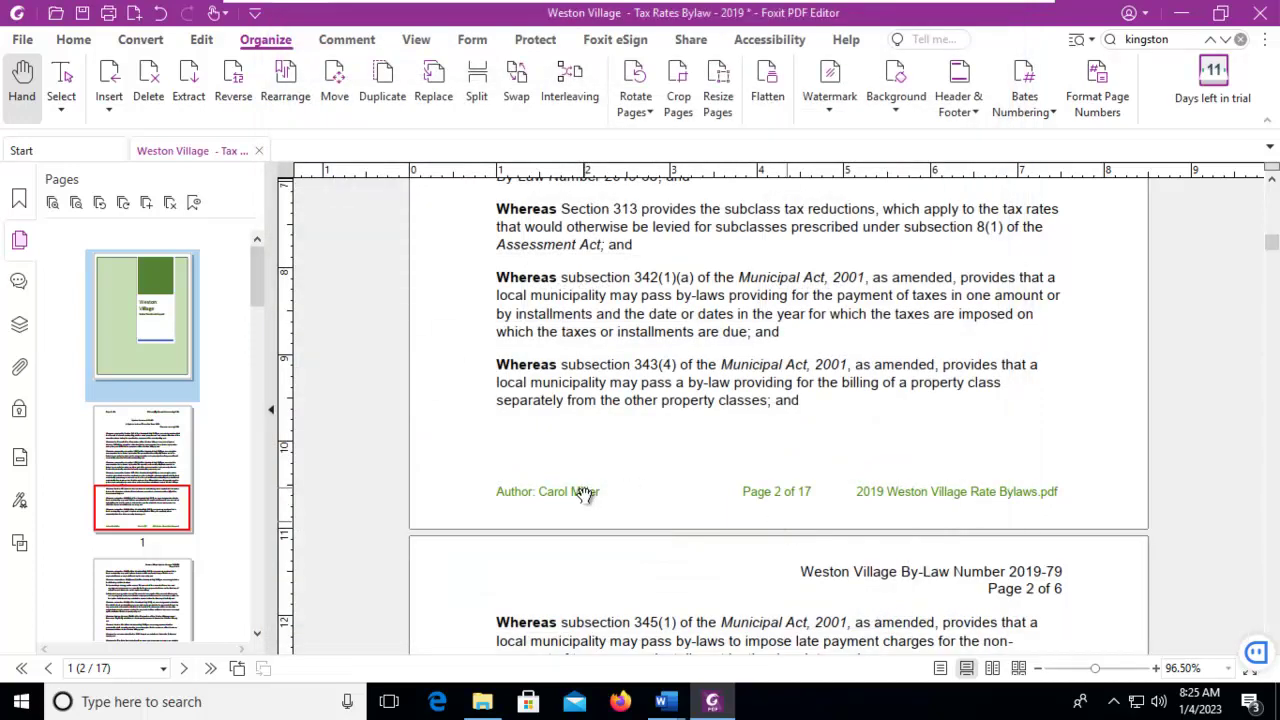
pyautogui.scroll(-10, 973, 511)
pyautogui.scroll(-8, 970, 514)
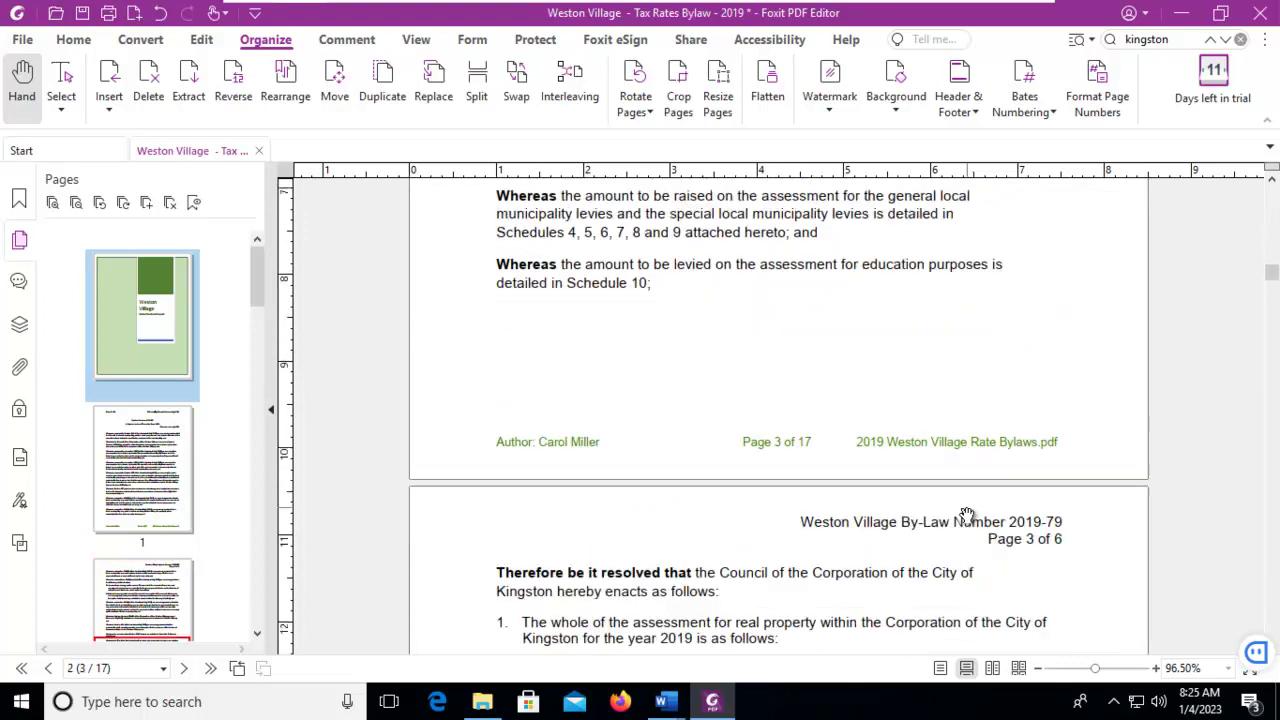
pyautogui.scroll(16, 917, 477)
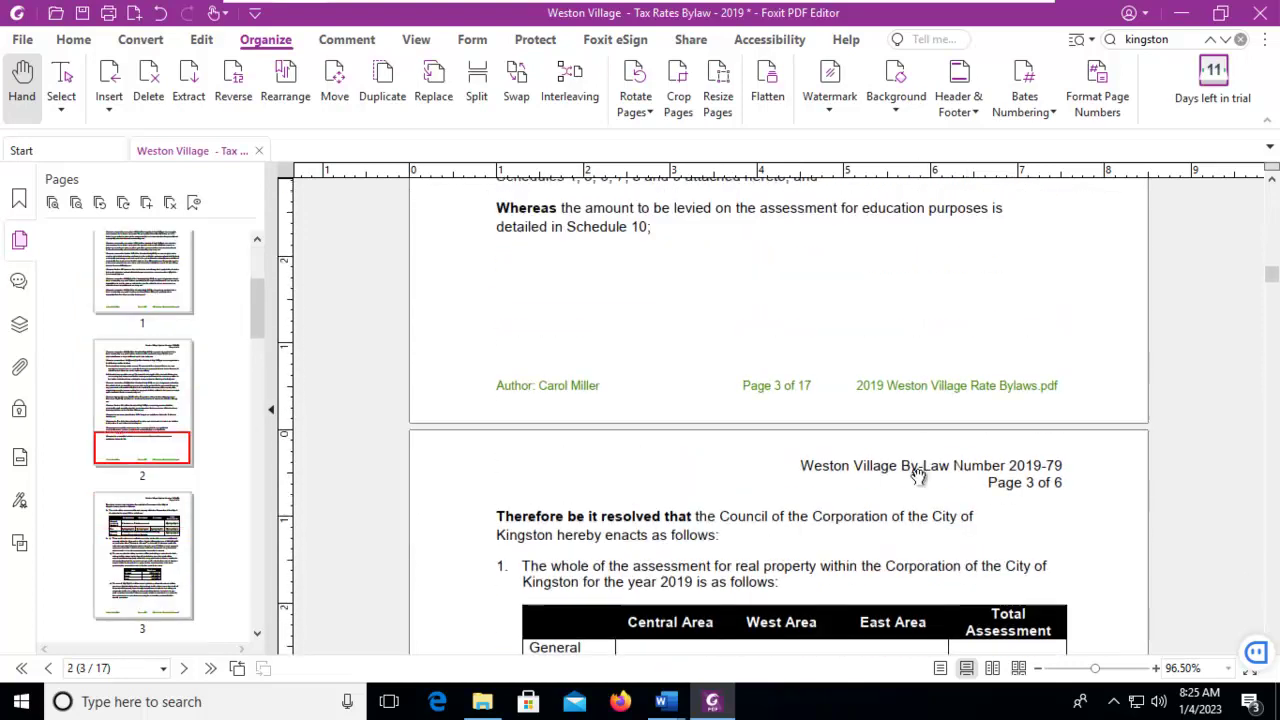
pyautogui.scroll(5, 920, 477)
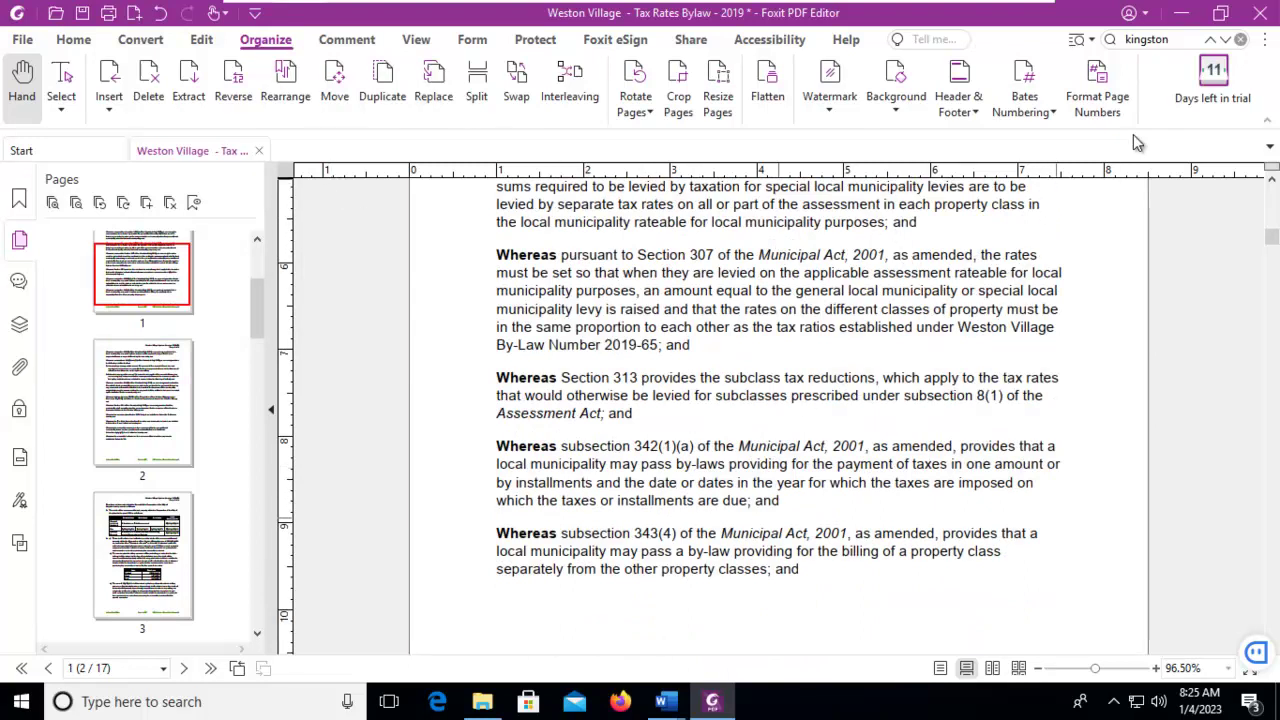
# Step: Remove all headers and footers from the bylaw, confirming the deletion
pyautogui.click(965, 114)
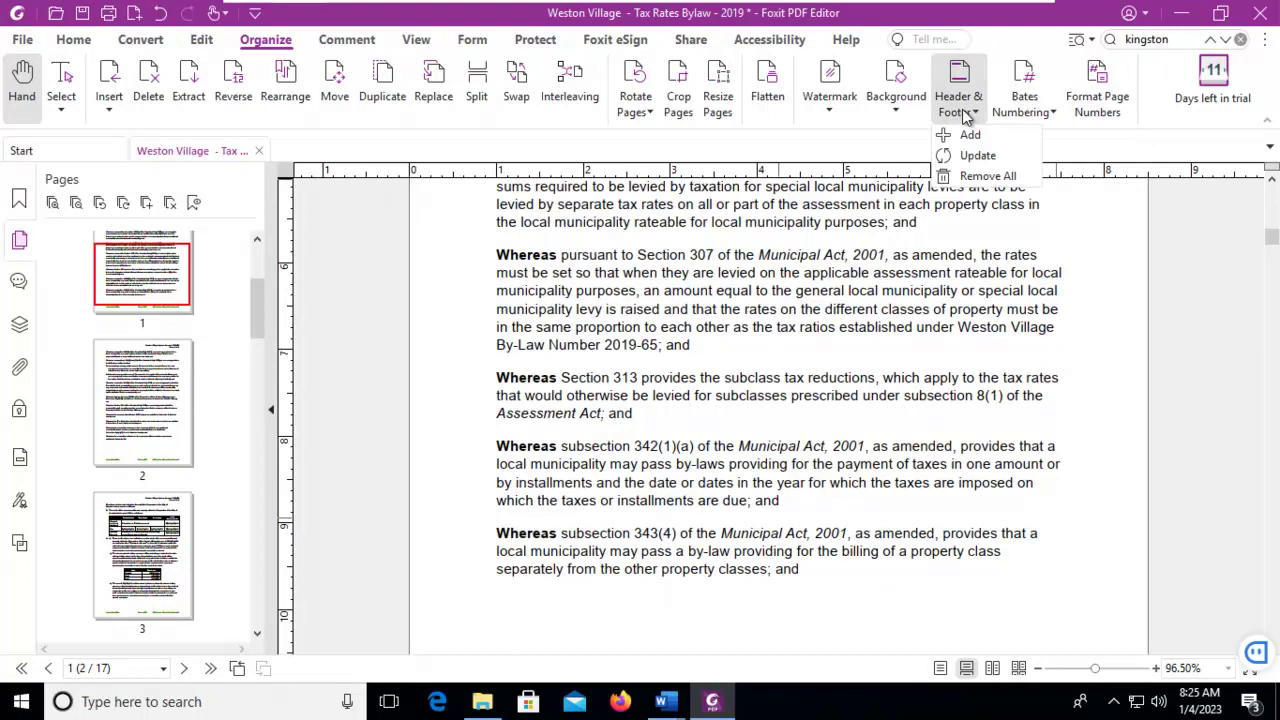
pyautogui.click(977, 177)
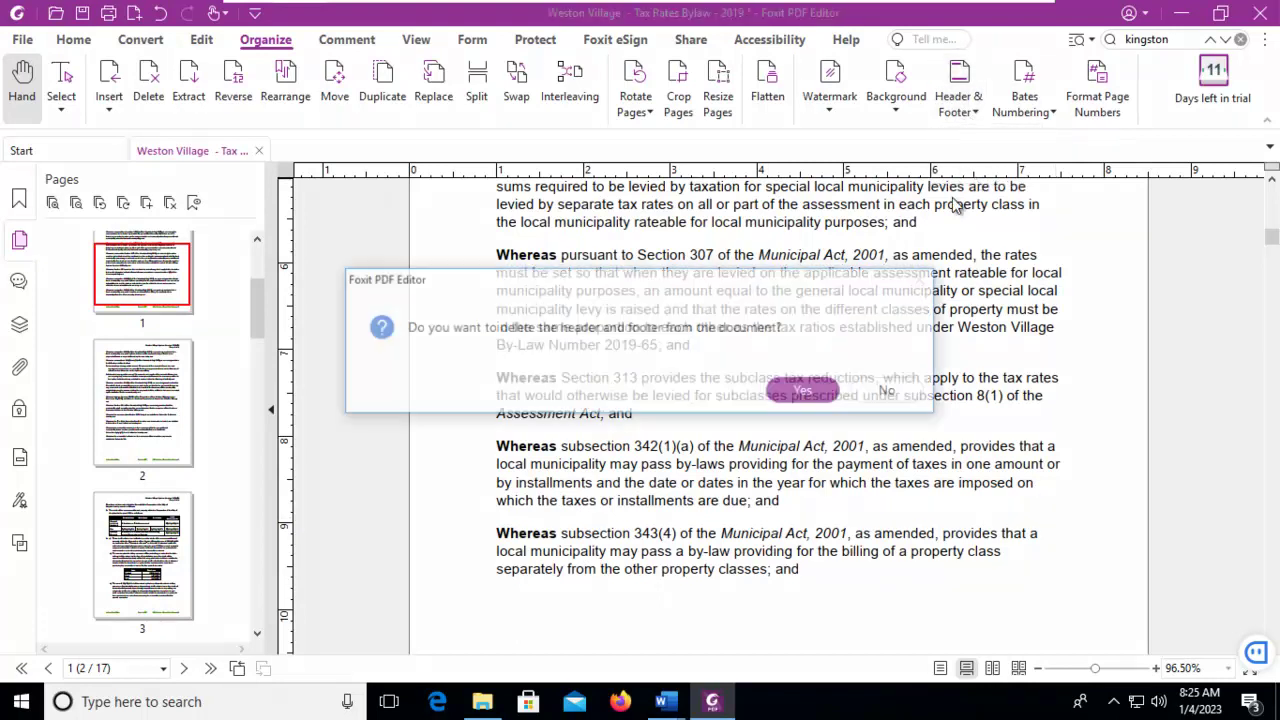
pyautogui.click(803, 392)
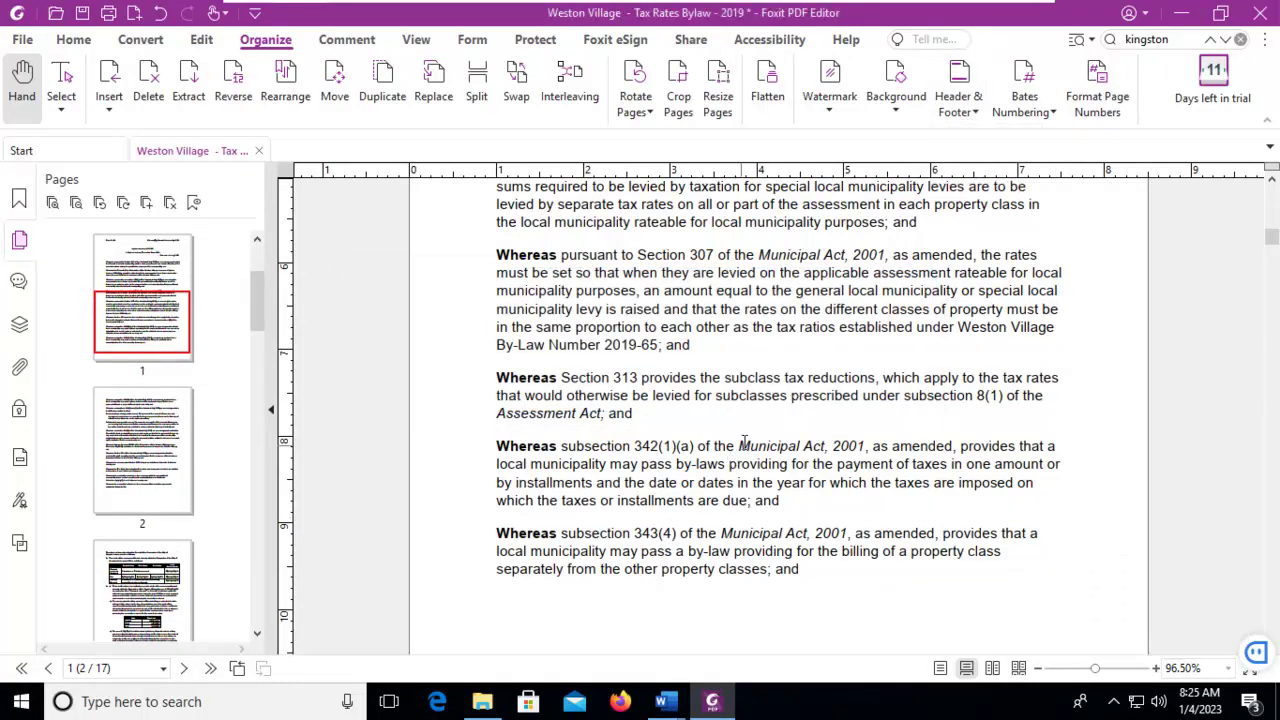